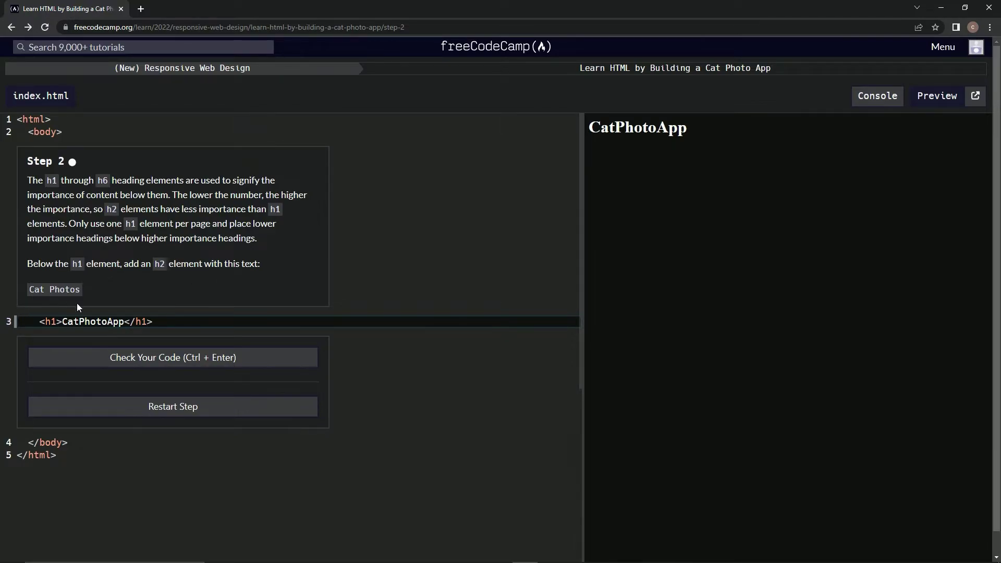
- Add a new empty line below the CatPhotoApp h1 to hold the Cat Photos h2
{"action": "left_click", "coordinate": [168, 321]}
{"action": "key", "text": "Return"}
{"action": "type", "text": "<"}
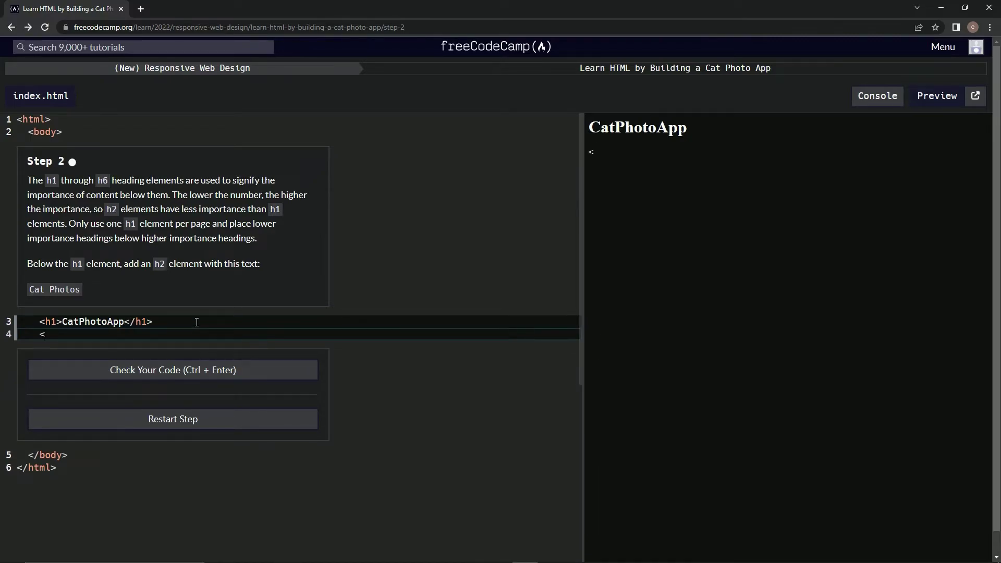
{"action": "type", "text": "h2"}
{"action": "type", "text": "><"}
{"action": "type", "text": "/h2"}
{"action": "type", "text": ">"}
{"action": "type", "text": "Cat "}
{"action": "type", "text": "Photos"}
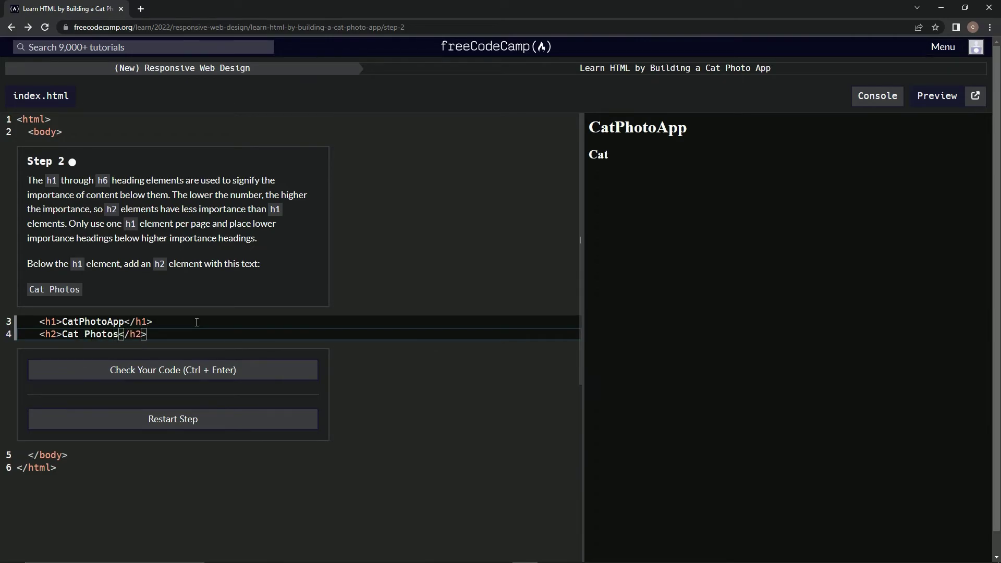
- Pass the check for the Cat Photos h2 and submit it to reach Step 3
{"action": "left_click", "coordinate": [179, 372]}
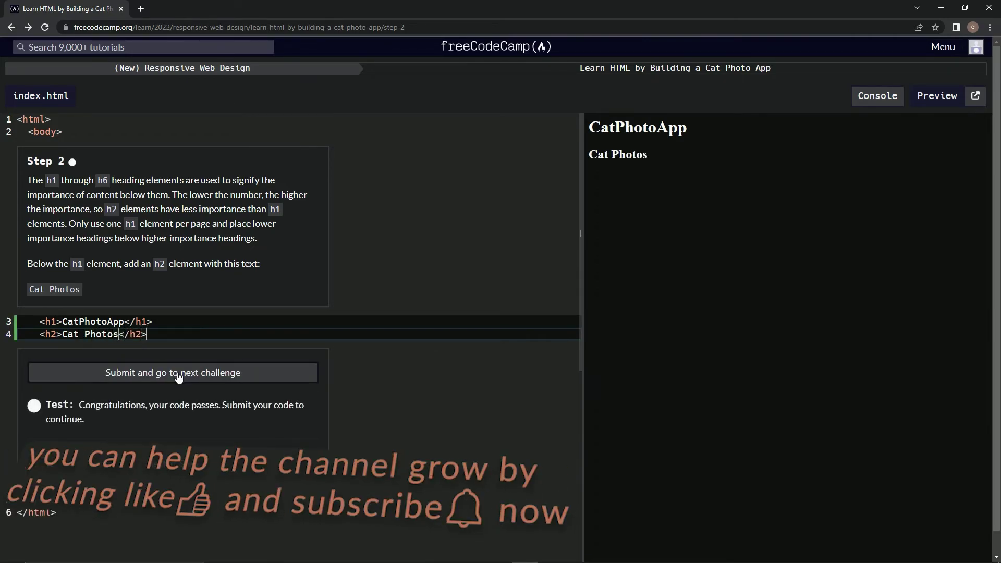
{"action": "left_click", "coordinate": [178, 374]}
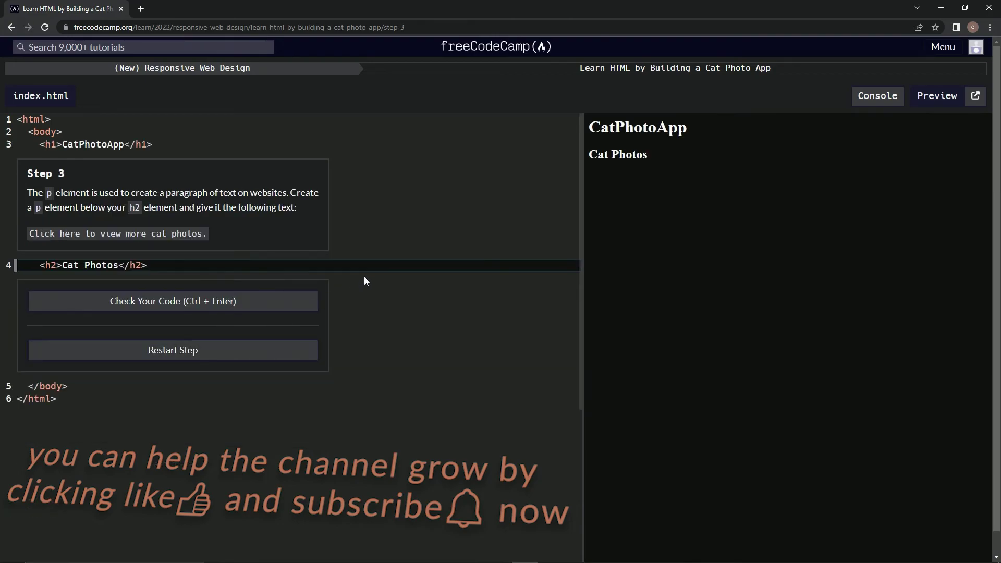